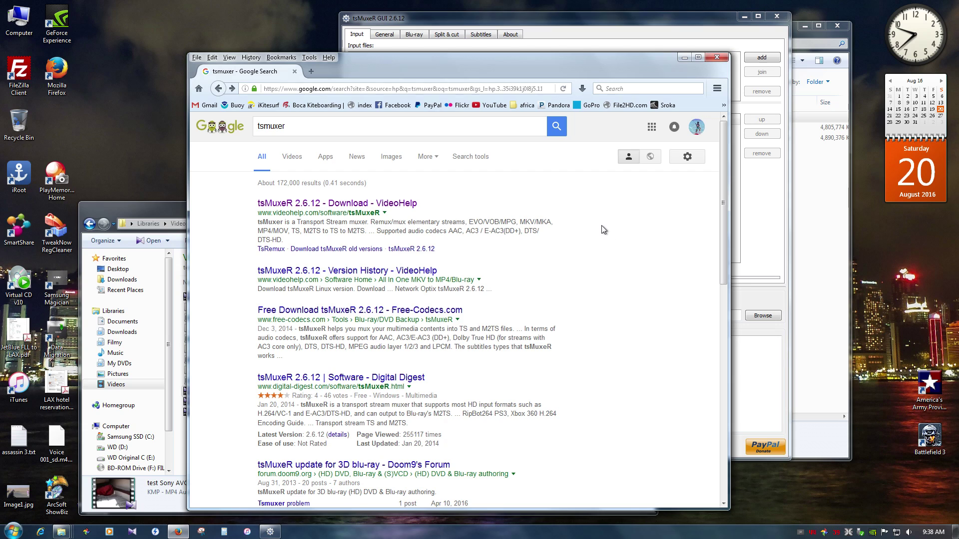
Step: Open VideoHelp's tsMuxeR 2.6.12 download page from the search results and review its download links
click(281, 206)
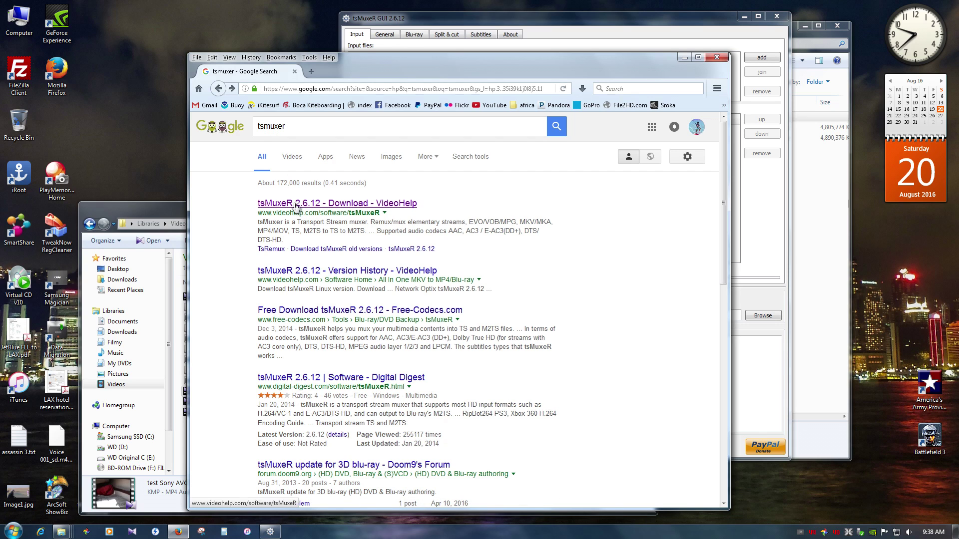
click(296, 205)
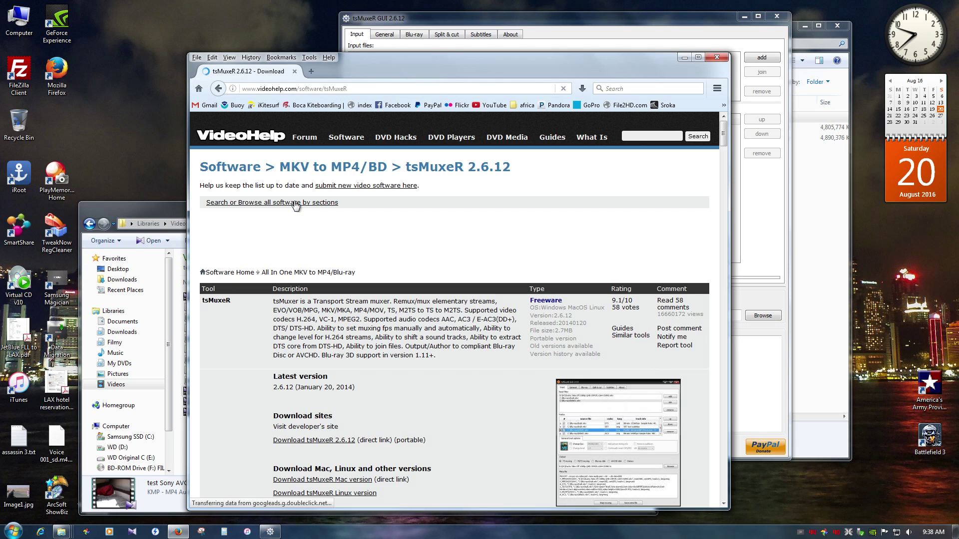
scroll(544, 387, down, 1)
scroll(541, 394, down, 5)
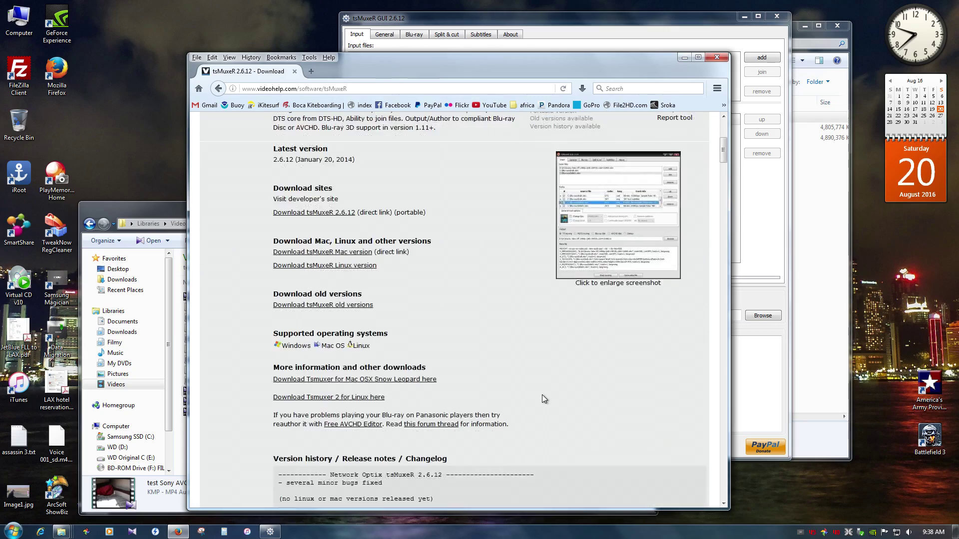
scroll(542, 395, up, 6)
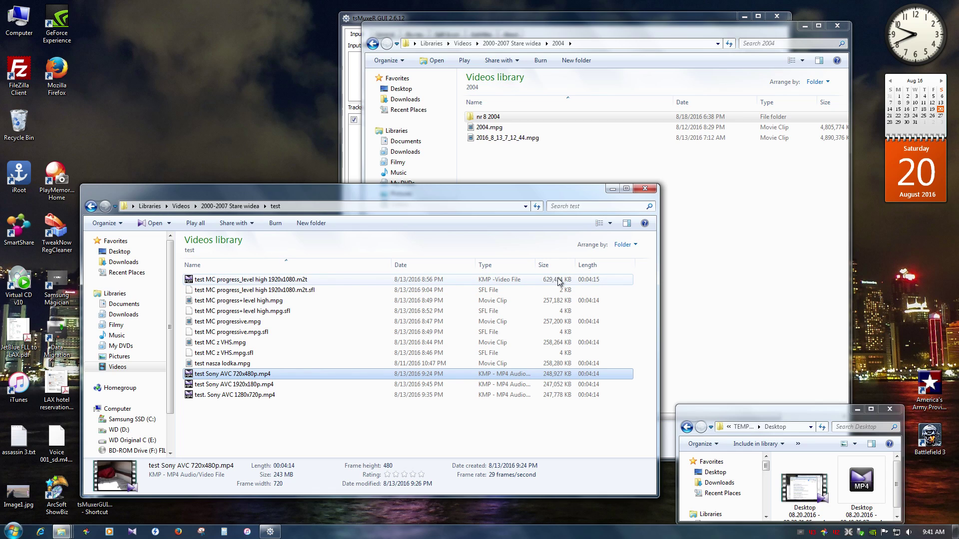
Step: Select the 1920x1080 .m2t test clip, then bring the BD-ROM drive (F:) folder forward
click(332, 280)
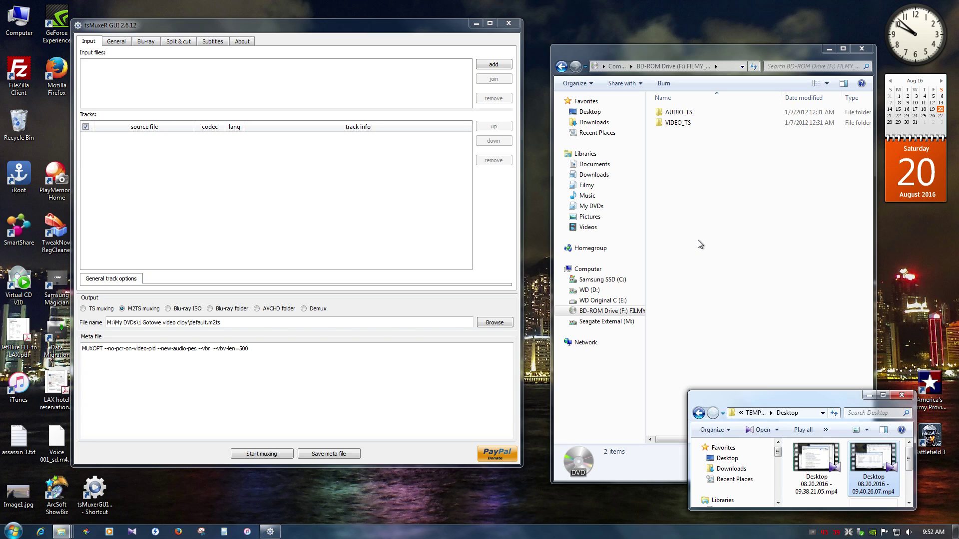
click(624, 313)
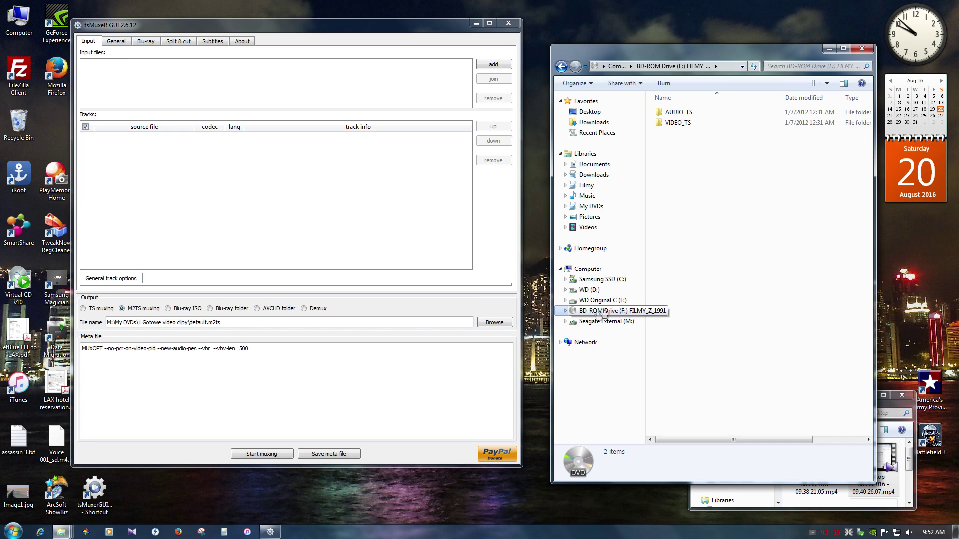
Step: Open the DVD's VIDEO_TS folder and add VTS_01_1.VOB as tsMuxeR's input file
double_click(693, 124)
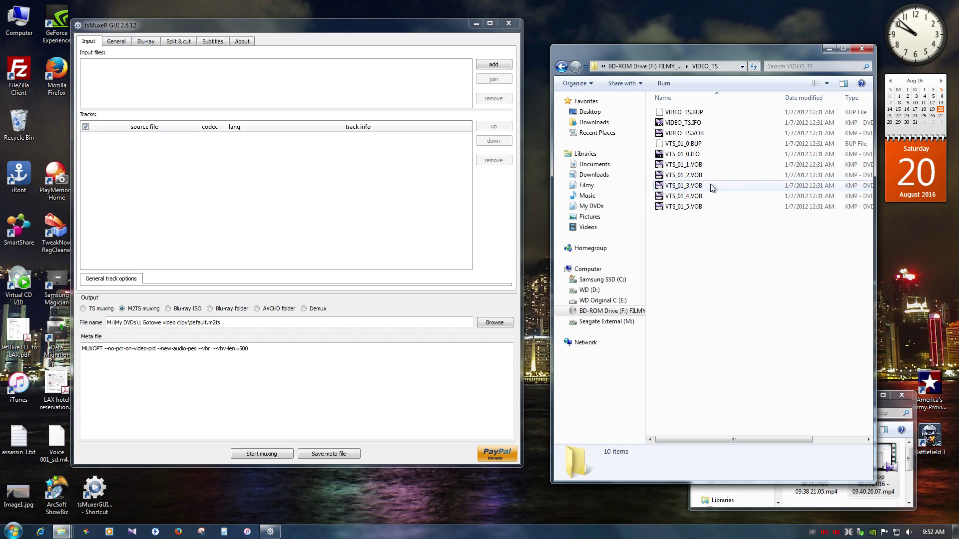
click(376, 31)
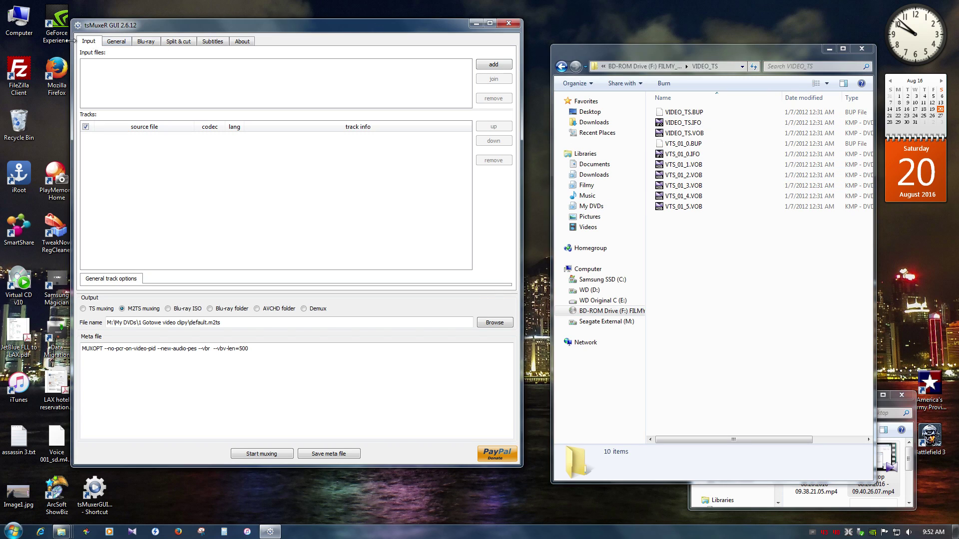
click(494, 65)
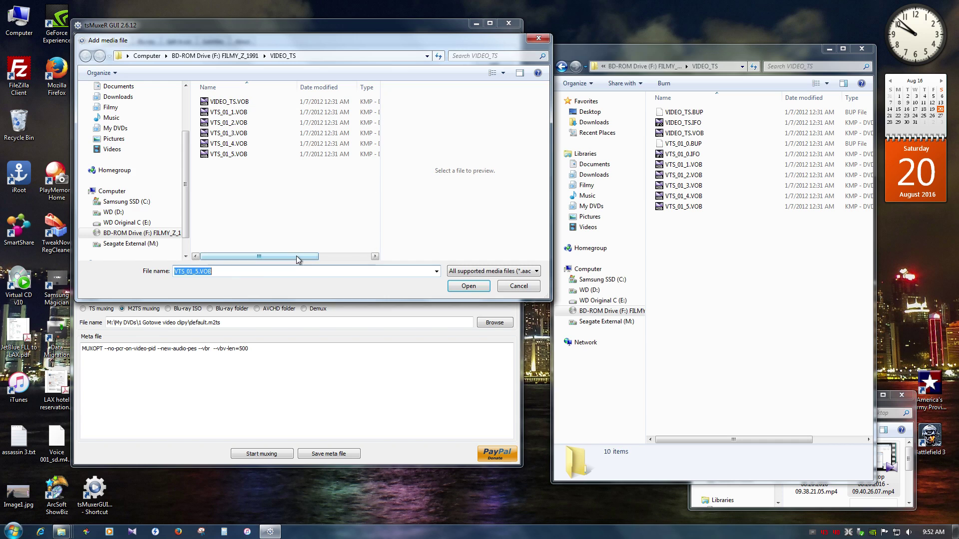
mouse_move(278, 257)
mouse_down()
mouse_move(347, 258)
mouse_move(291, 259)
mouse_up()
click(283, 114)
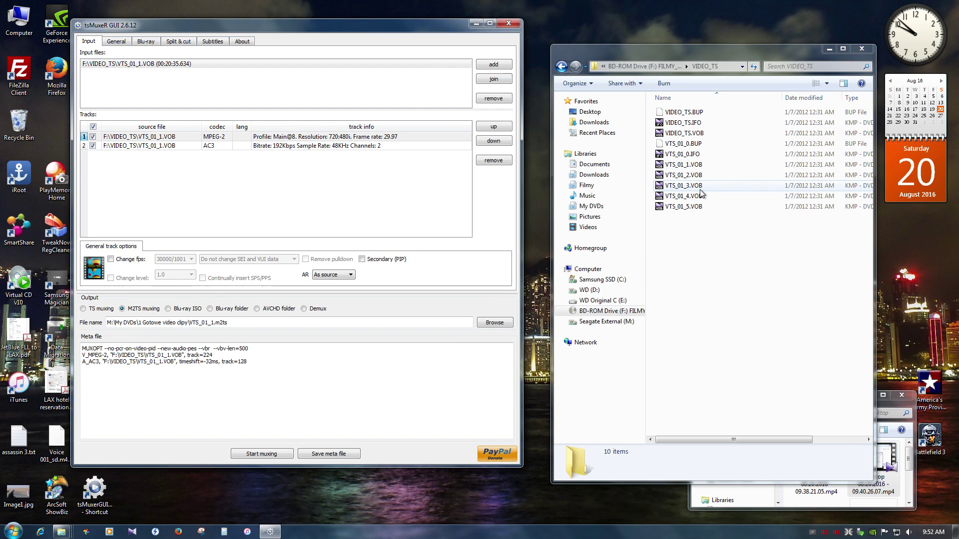
Step: Join VTS_01_2 through VTS_01_5.VOB onto VTS_01_1.VOB, then clear the default output name
click(503, 79)
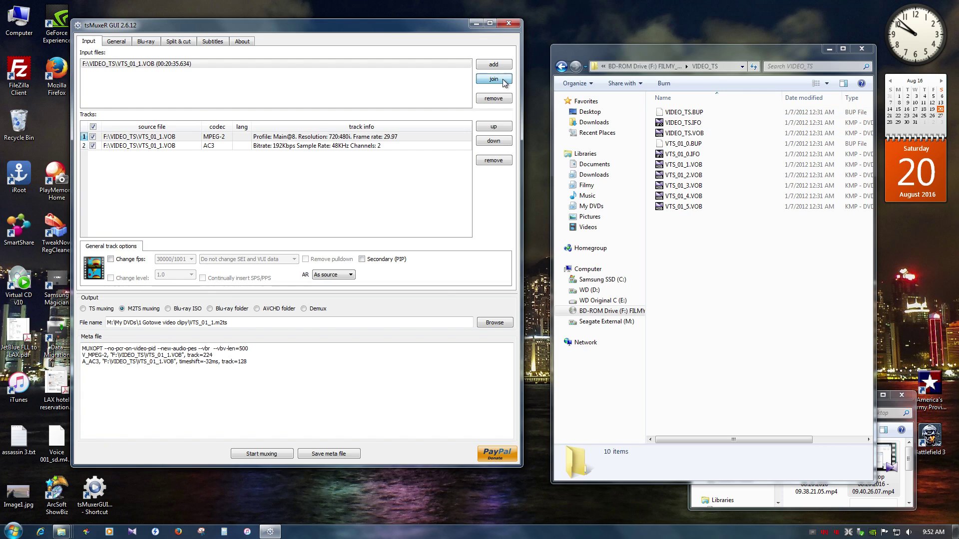
double_click(242, 124)
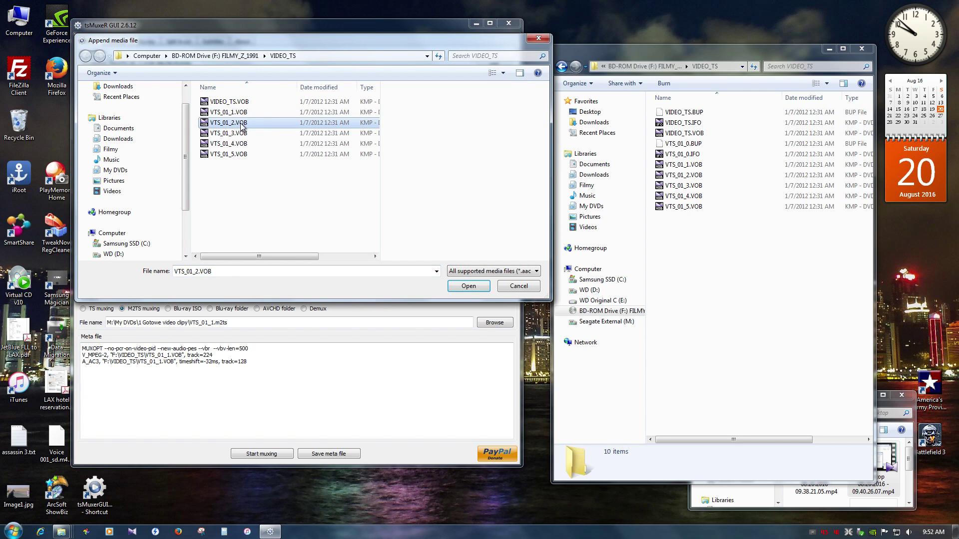
click(504, 81)
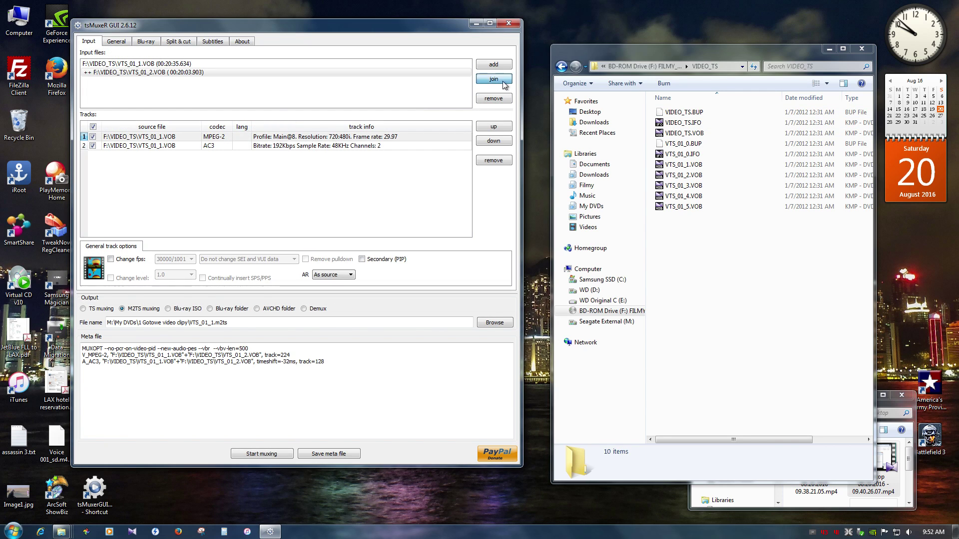
double_click(235, 133)
click(503, 81)
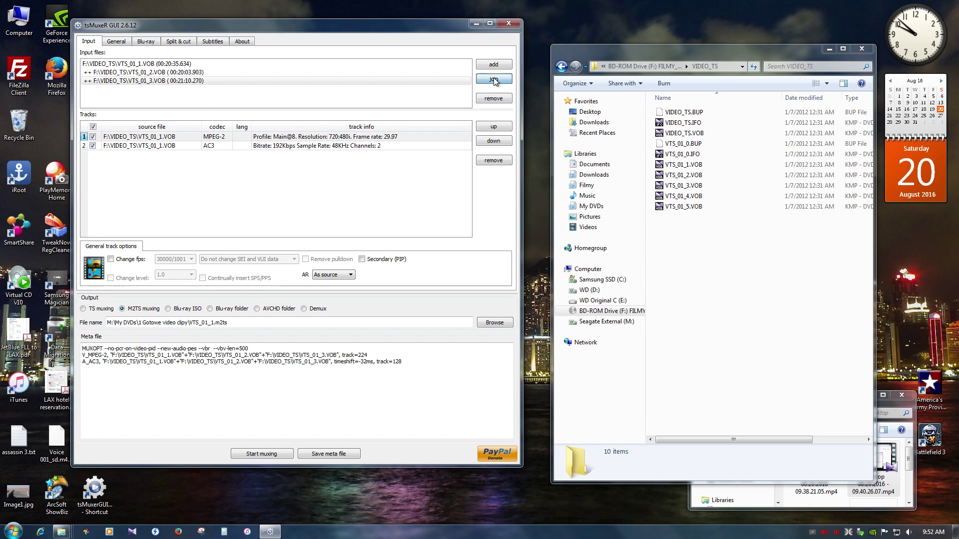
double_click(239, 144)
click(503, 80)
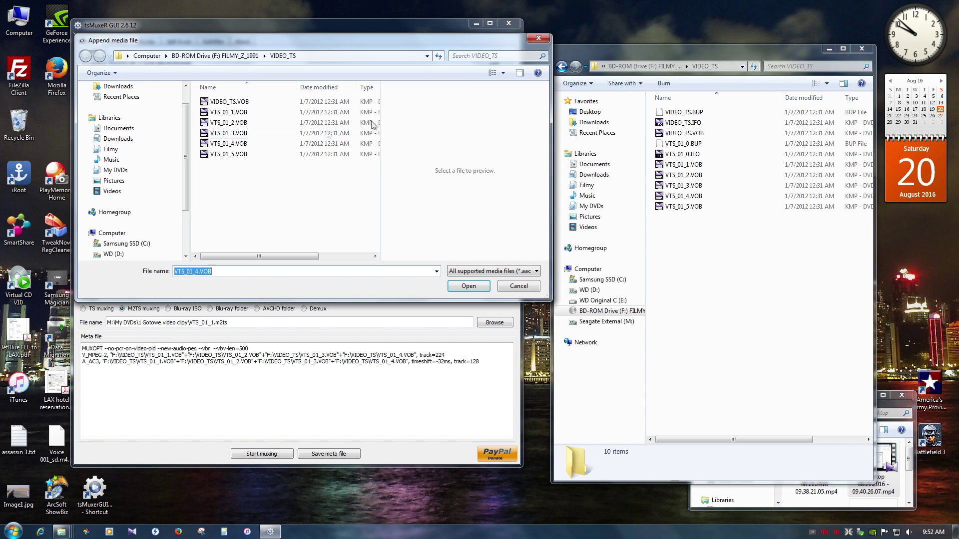
double_click(226, 154)
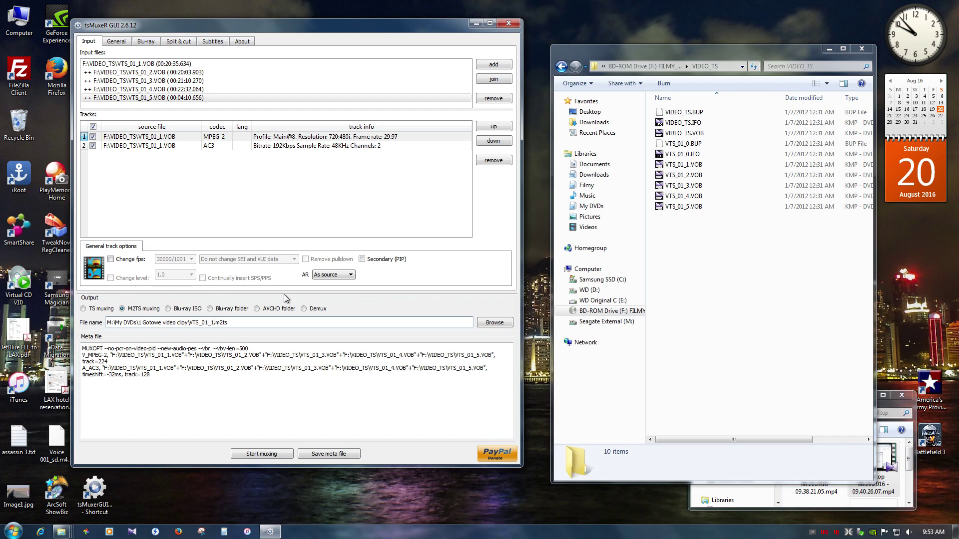
key(Delete)
key(Delete)
Step: Name the output TEST.m2ts, mux the joined VOBs into it, and dismiss the success report
key(BackSpace)
key(BackSpace)
key(BackSpace)
key(BackSpace)
key(BackSpace)
key(BackSpace)
key(BackSpace)
text(TEST)
click(261, 453)
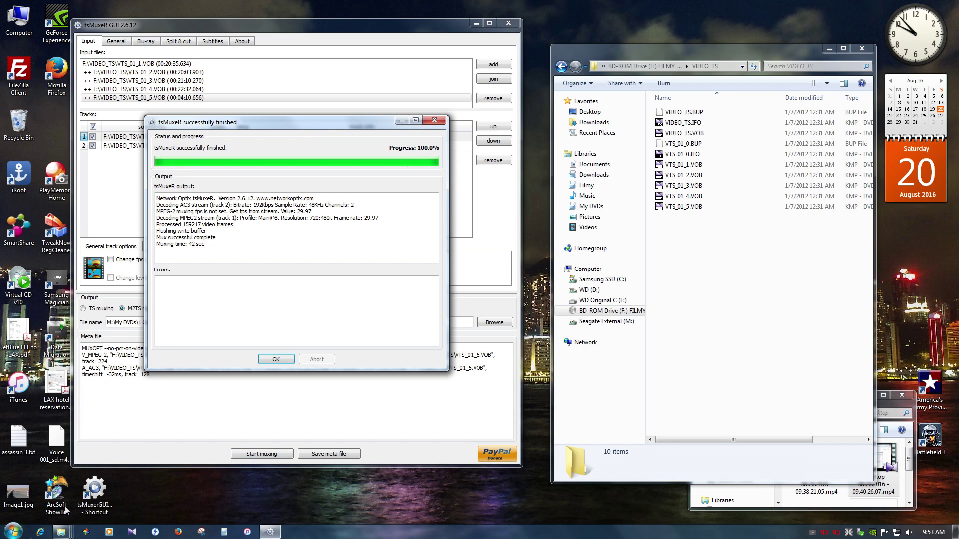
click(276, 359)
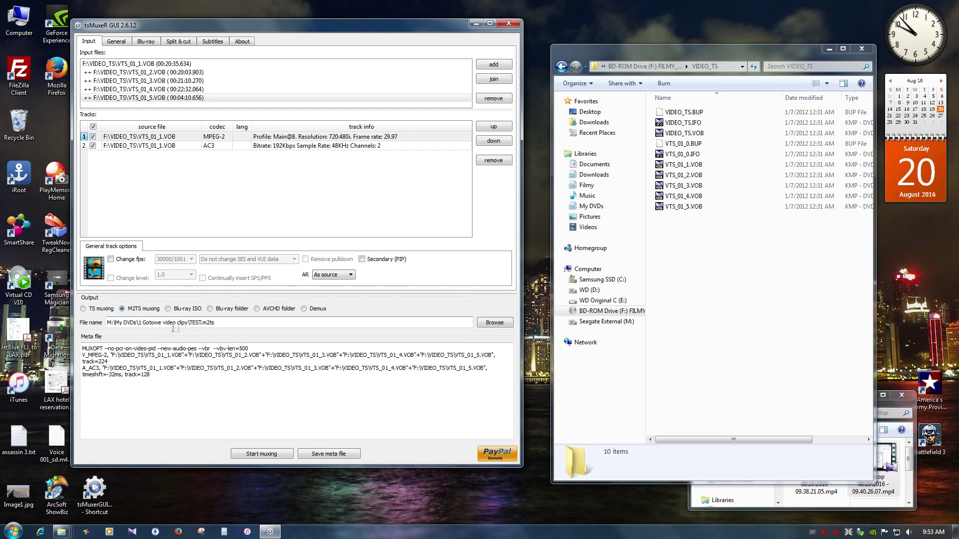
Step: Find TEST.m2ts in My DVDs' '1 Gotowe video clipy' folder, check its 4.35 GB size, and play it
click(591, 207)
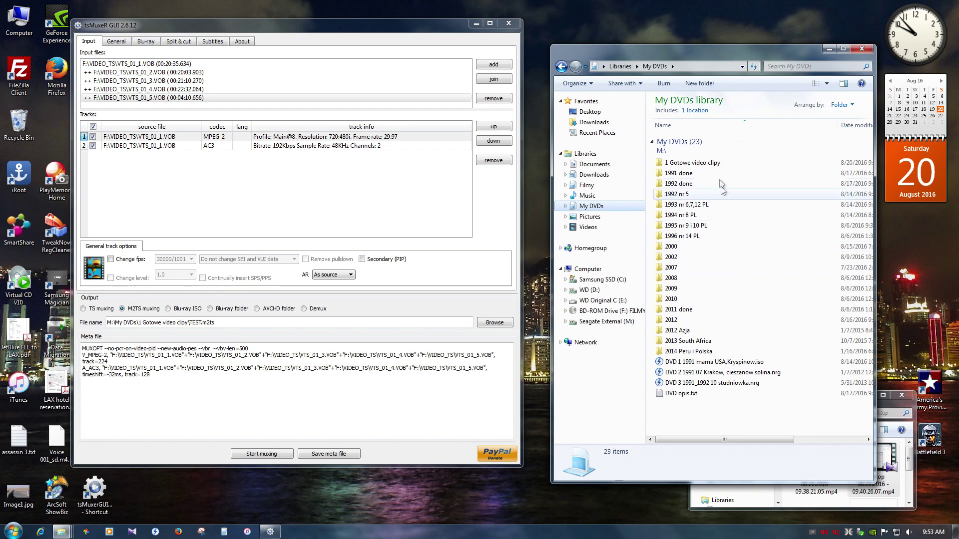
double_click(715, 163)
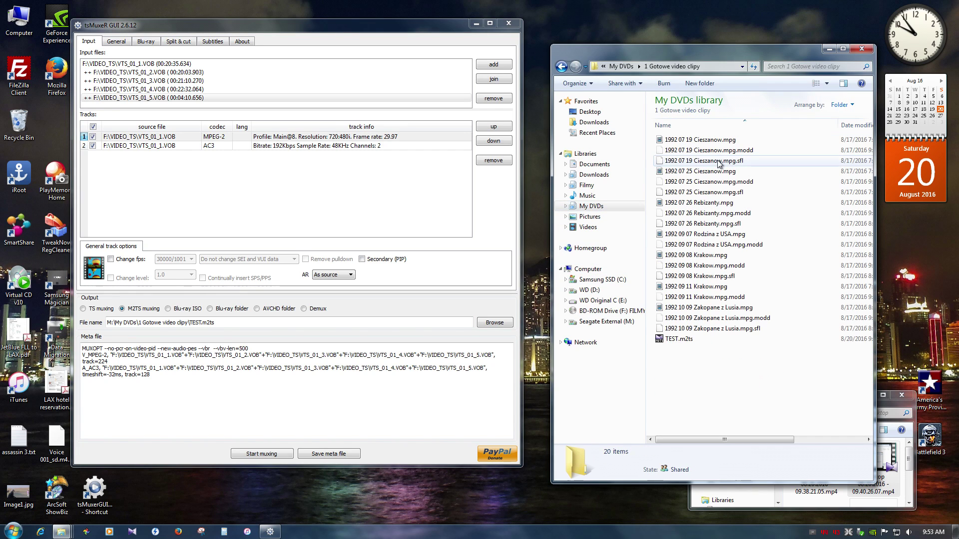
click(679, 340)
drag(552, 287, 215, 288)
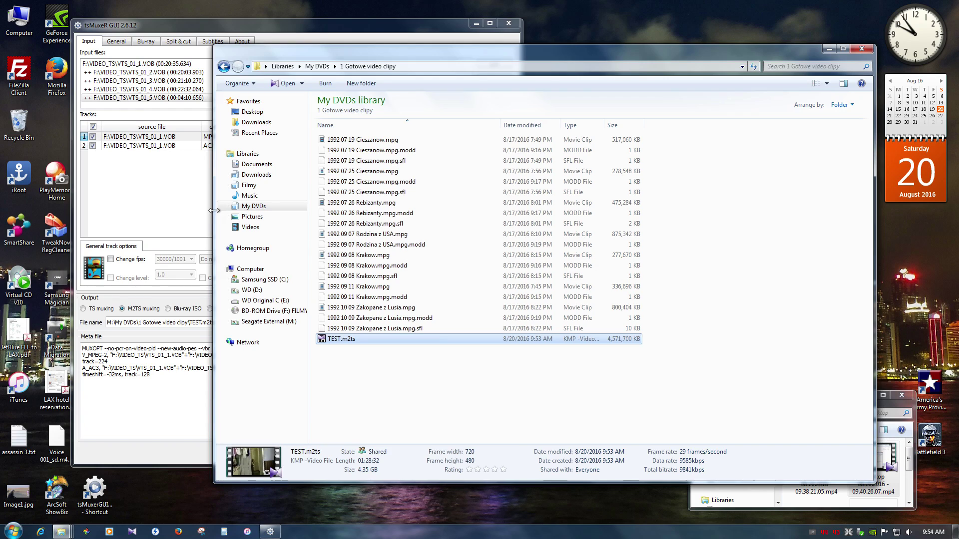
drag(214, 215, 268, 215)
double_click(400, 342)
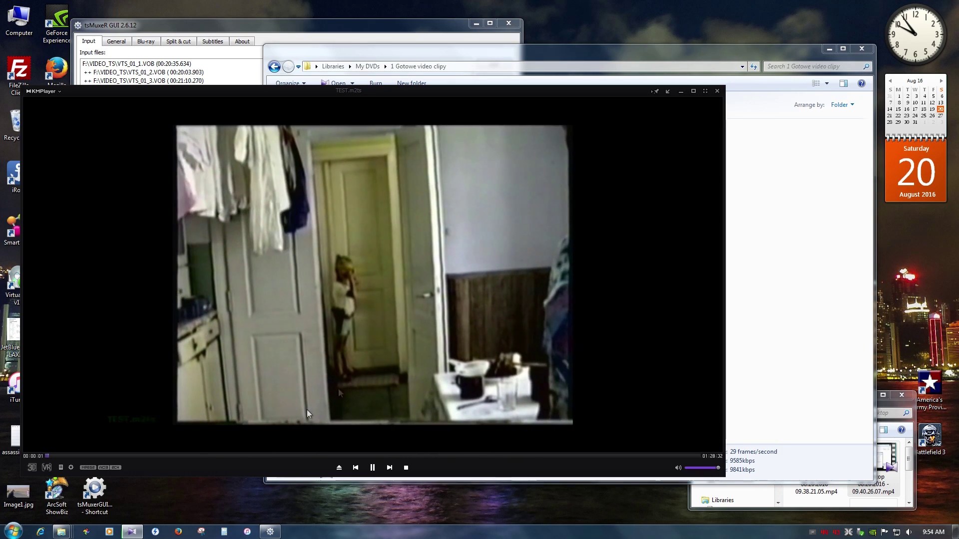
Step: Seek TEST.m2ts in KMPlayer to about 21, 39 and 50 minutes, then move the folder window right
click(206, 457)
click(334, 457)
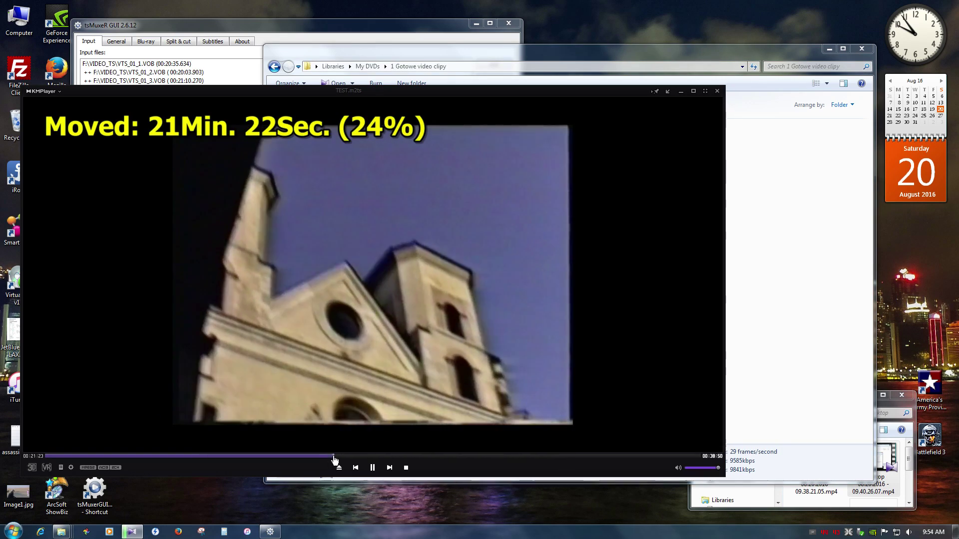
click(414, 456)
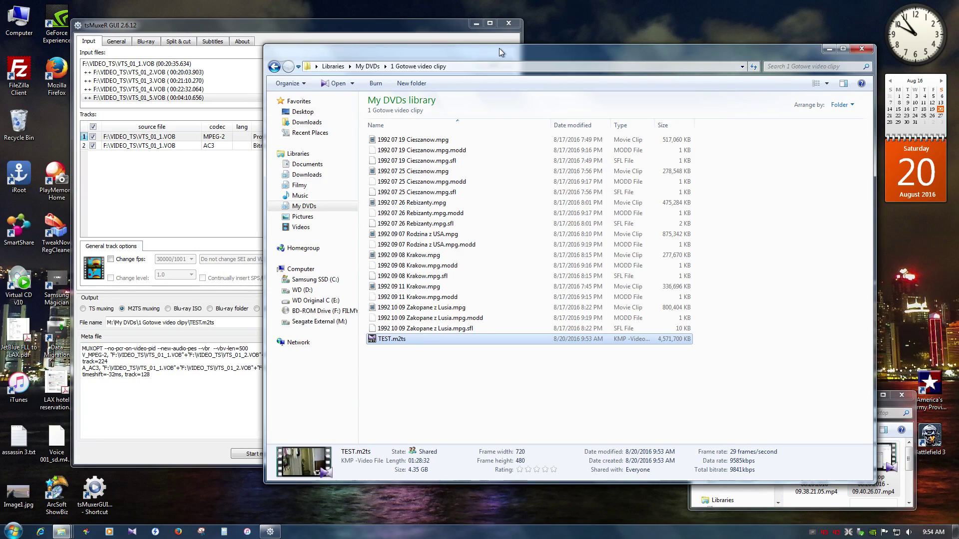
drag(500, 50, 573, 53)
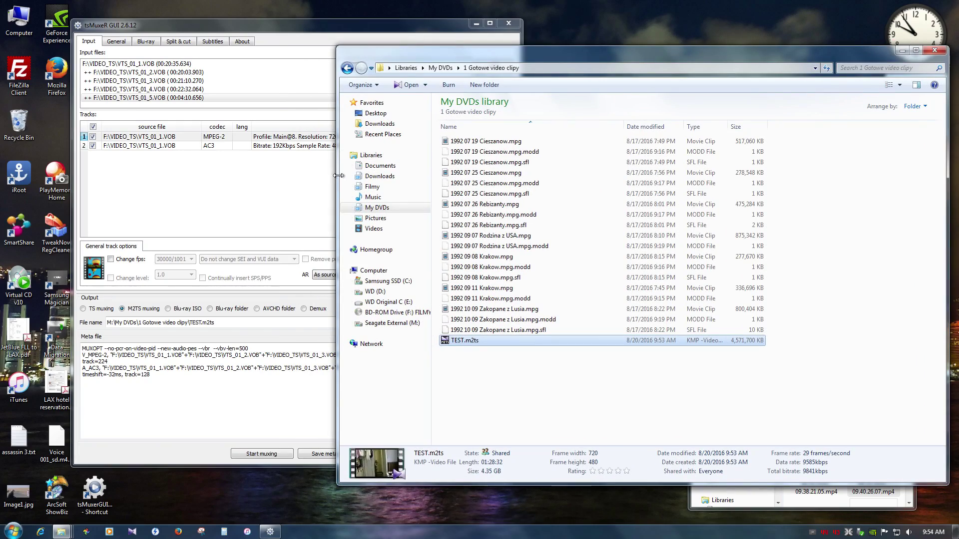
Step: Narrow the Explorer window to uncover tsMuxeR, bring it forward, and select VTS_01_5.VOB
drag(338, 176, 555, 176)
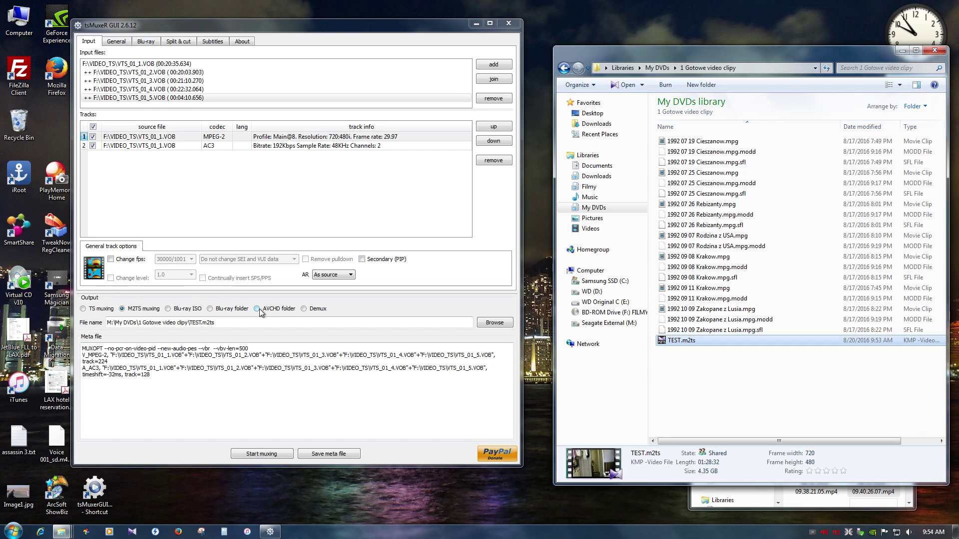
click(308, 31)
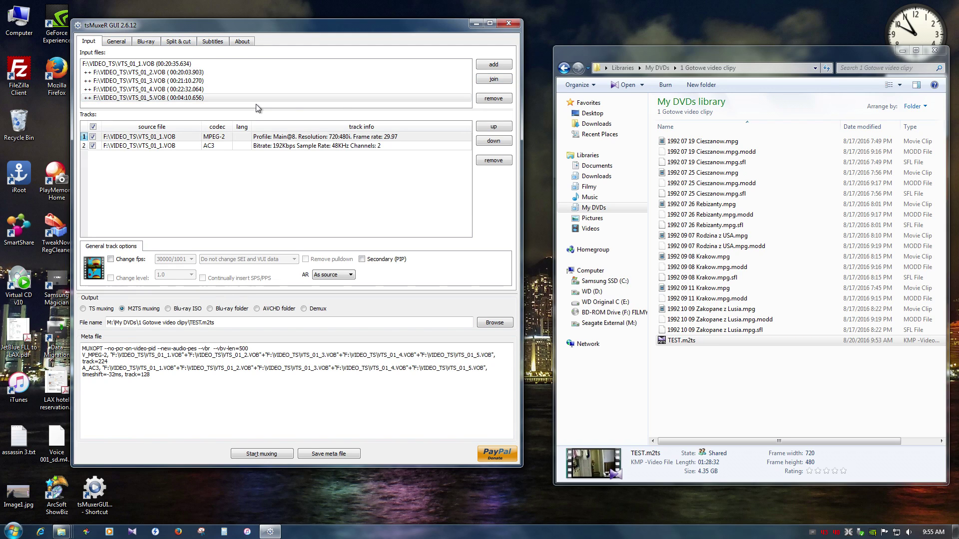
click(242, 99)
Step: Remove all five VOB files, VTS_01_5 back to VTS_01_1, from tsMuxeR's input list
click(493, 99)
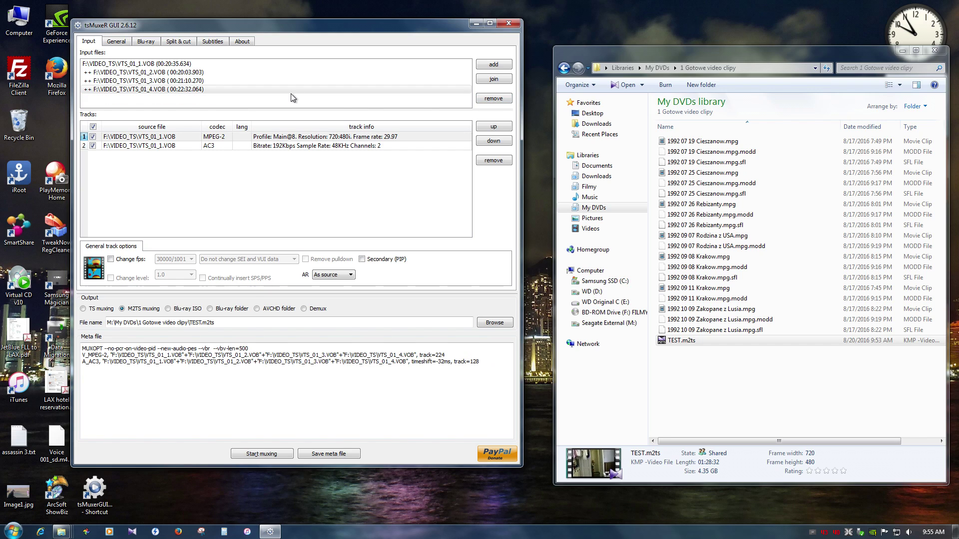
click(494, 98)
click(400, 80)
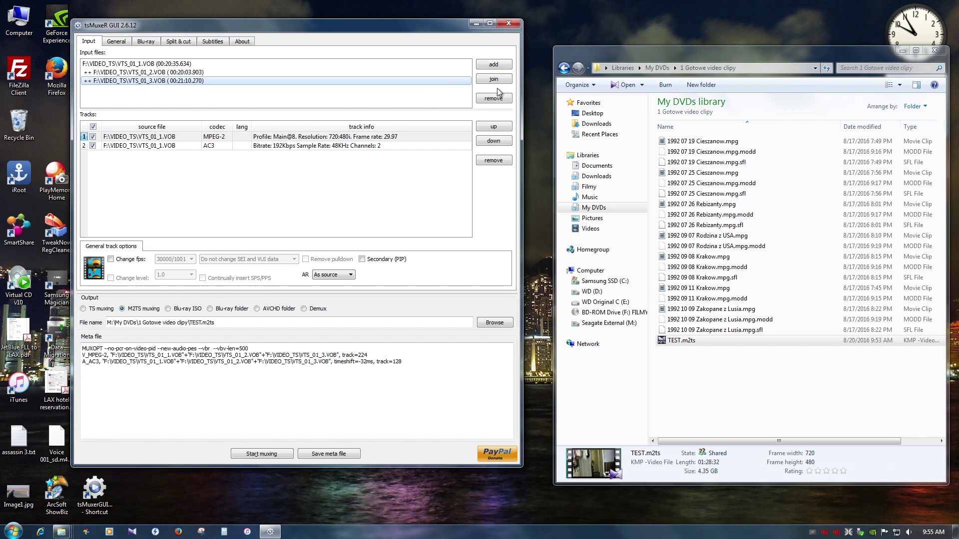
click(501, 100)
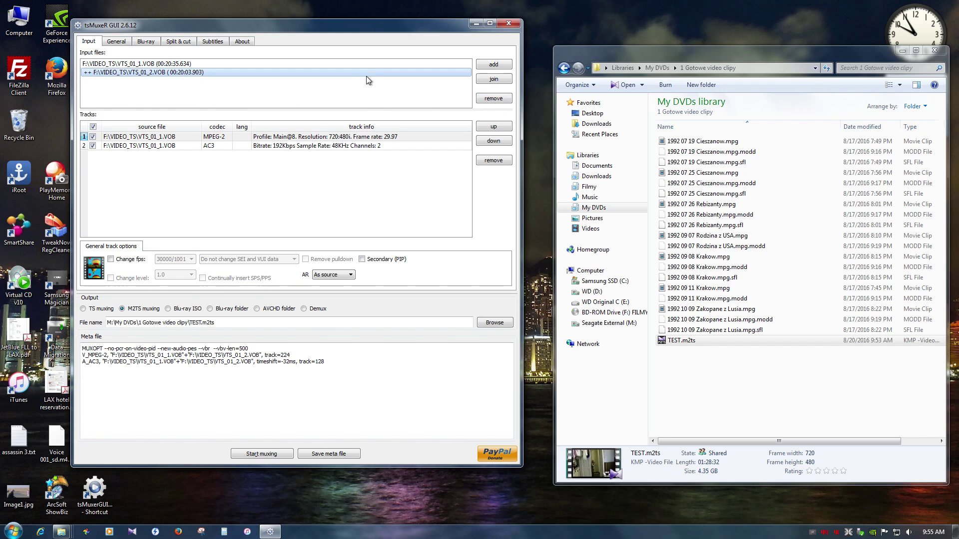
click(493, 99)
click(501, 100)
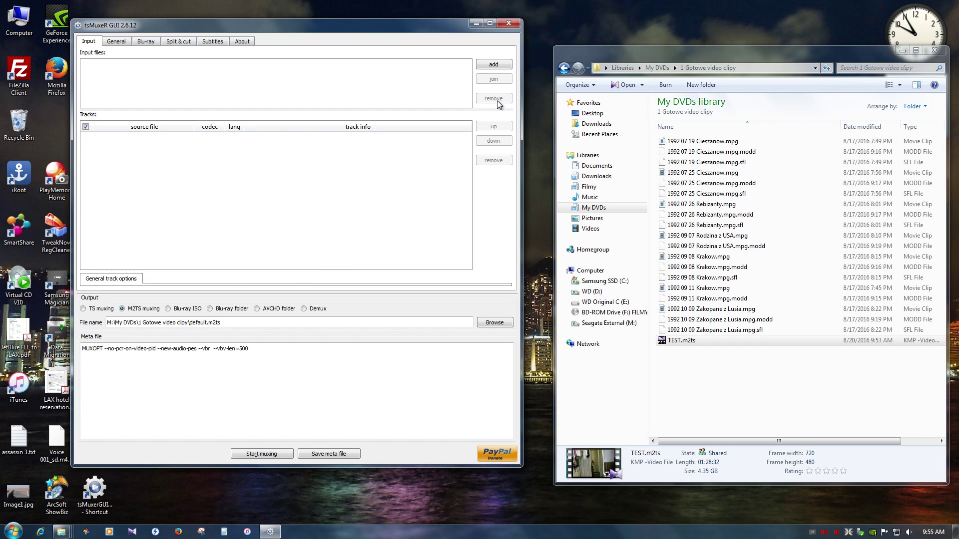
Step: Add TEST.m2ts from the '1 Gotowe video clipy' folder as the sole input
click(487, 66)
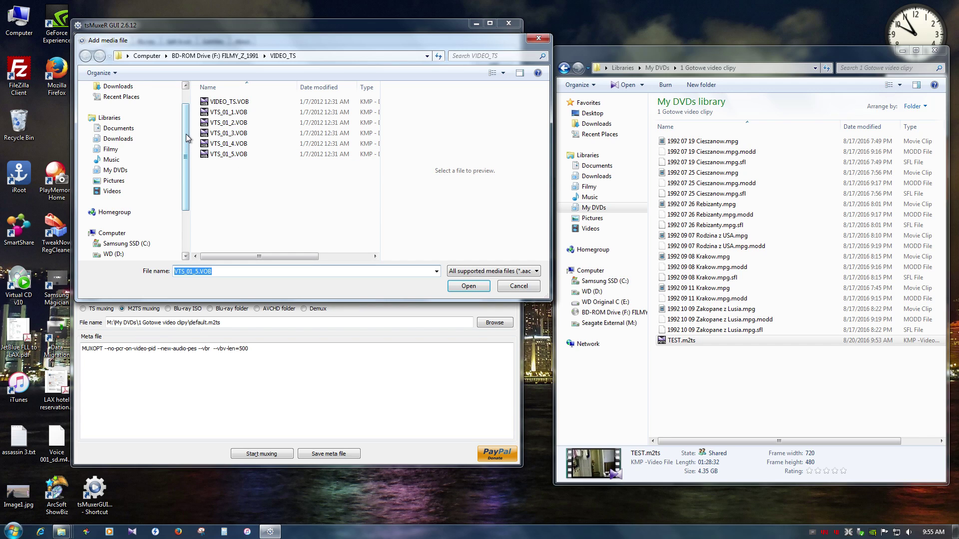
scroll(130, 164, up, 1)
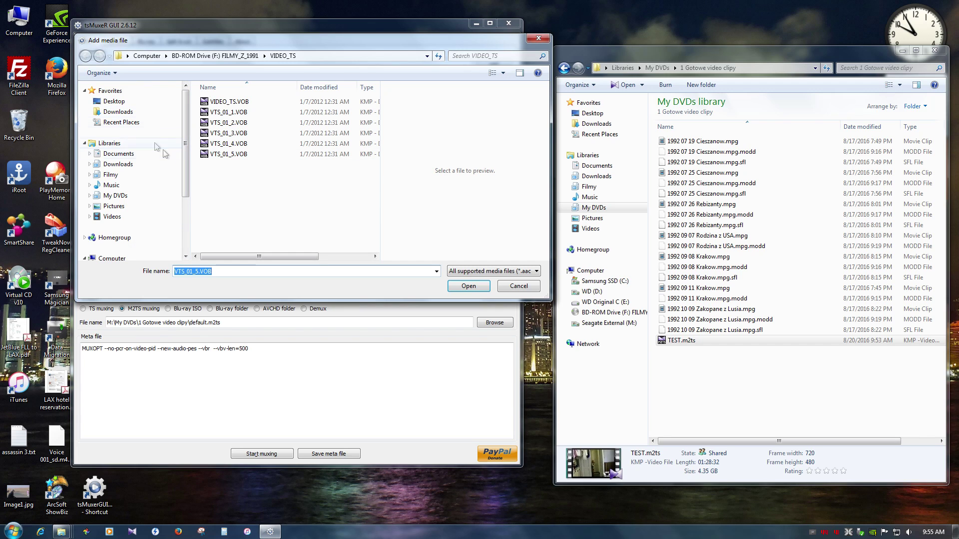
click(120, 196)
double_click(249, 154)
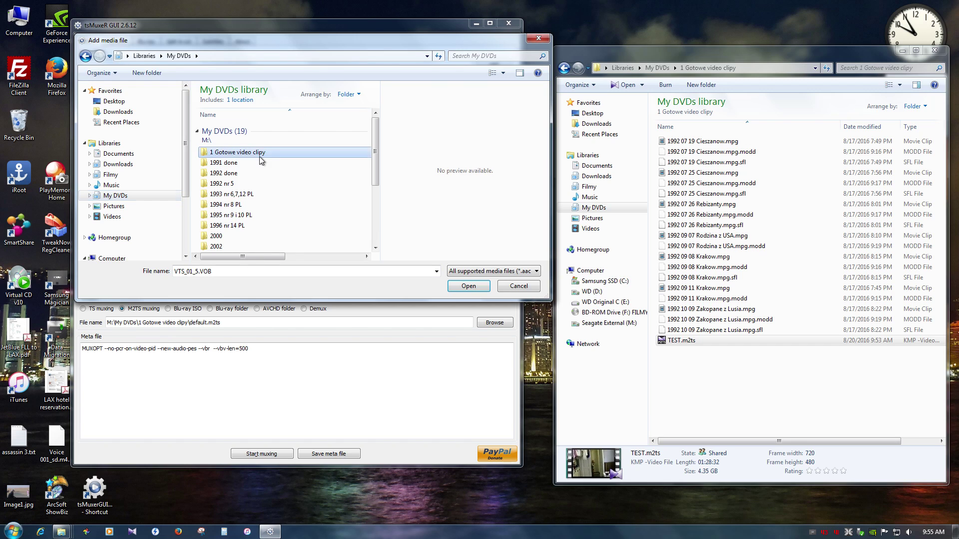
click(223, 203)
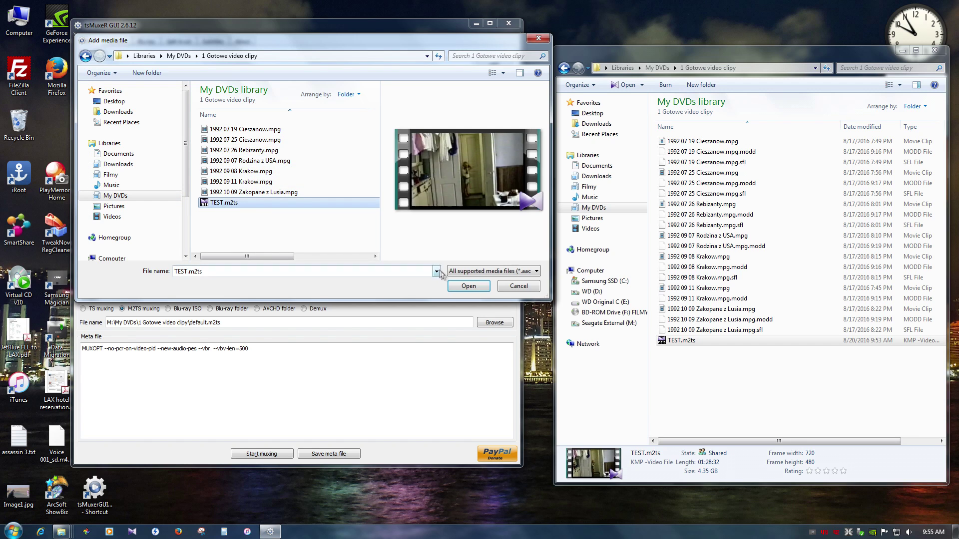
click(468, 286)
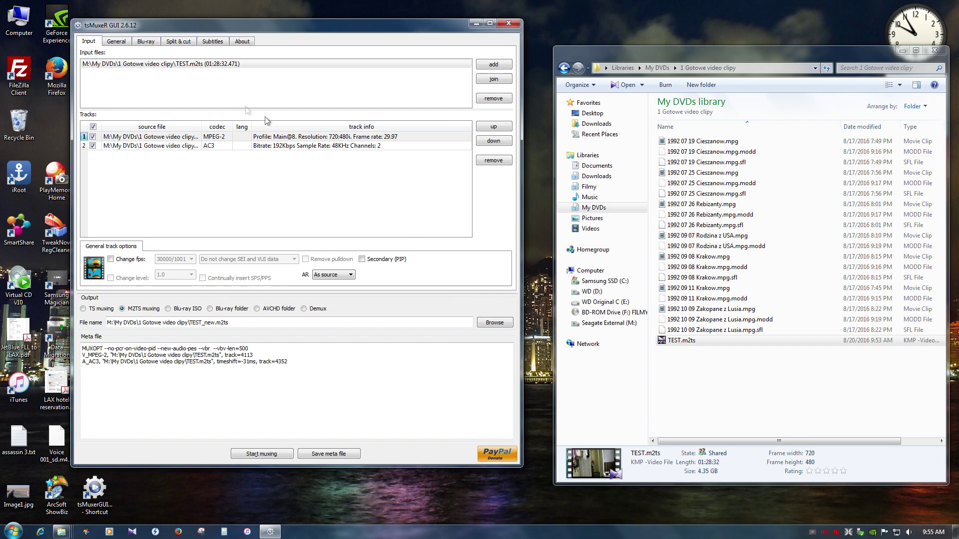
Step: Enable cutting with a start time of 0:10:00 and an end time of 0:45:00
click(171, 43)
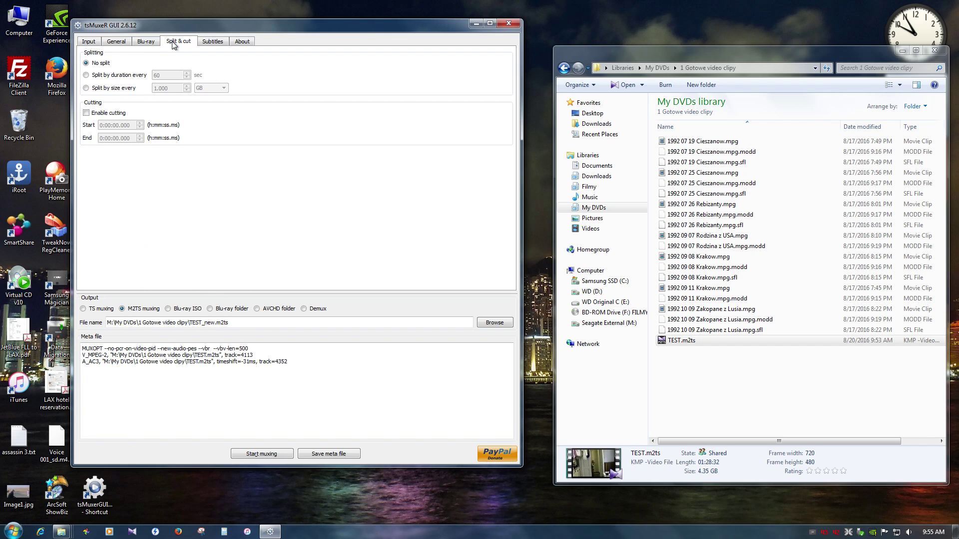
click(86, 114)
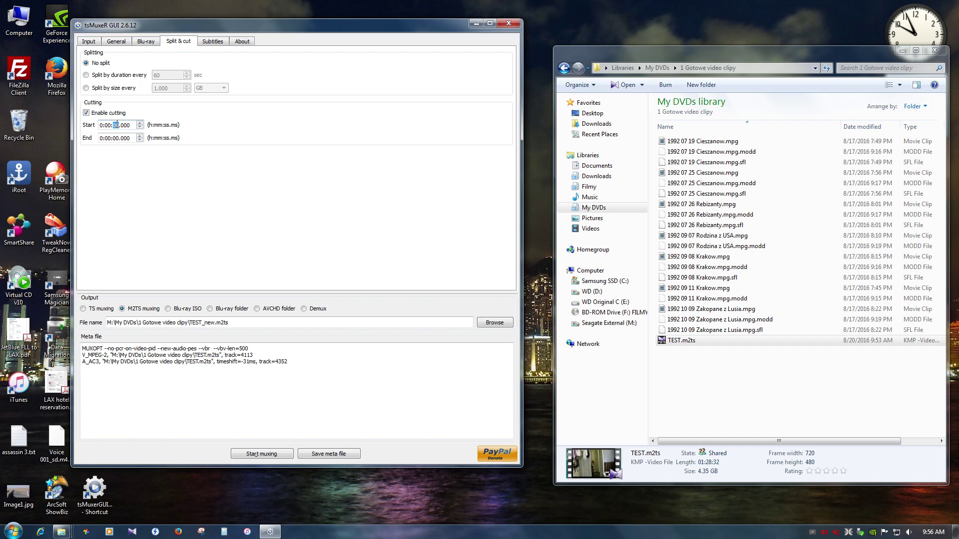
text(0)
double_click(116, 139)
text(0:10)
click(108, 140)
text(45)
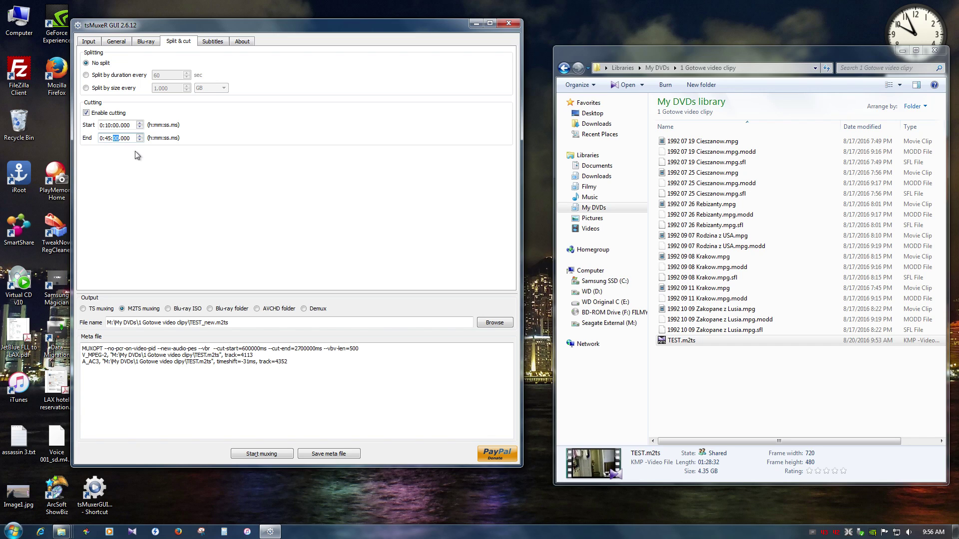
Step: Rename the output file to TEST_cut.m2ts and go back to the input files view
click(207, 323)
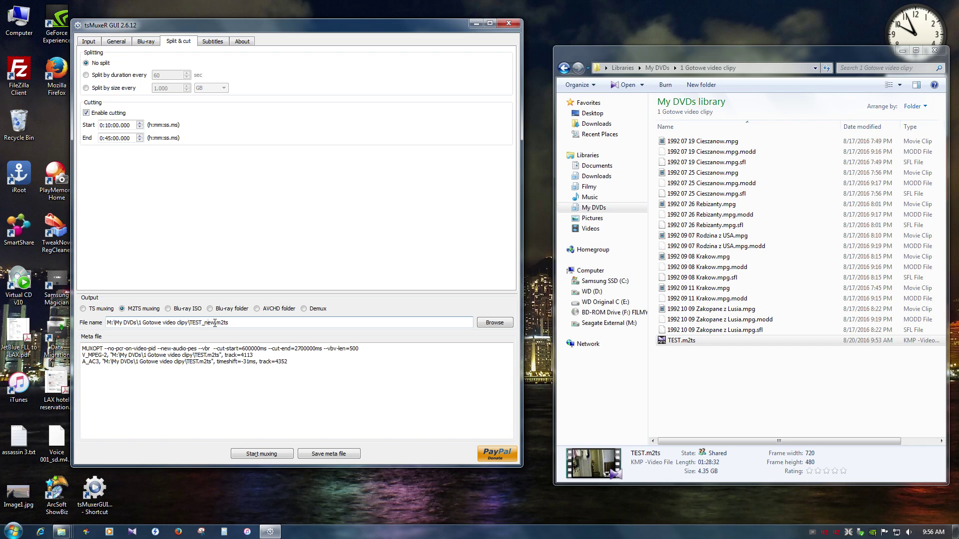
key(BackSpace)
key(BackSpace)
key(BackSpace)
text(cut)
click(89, 42)
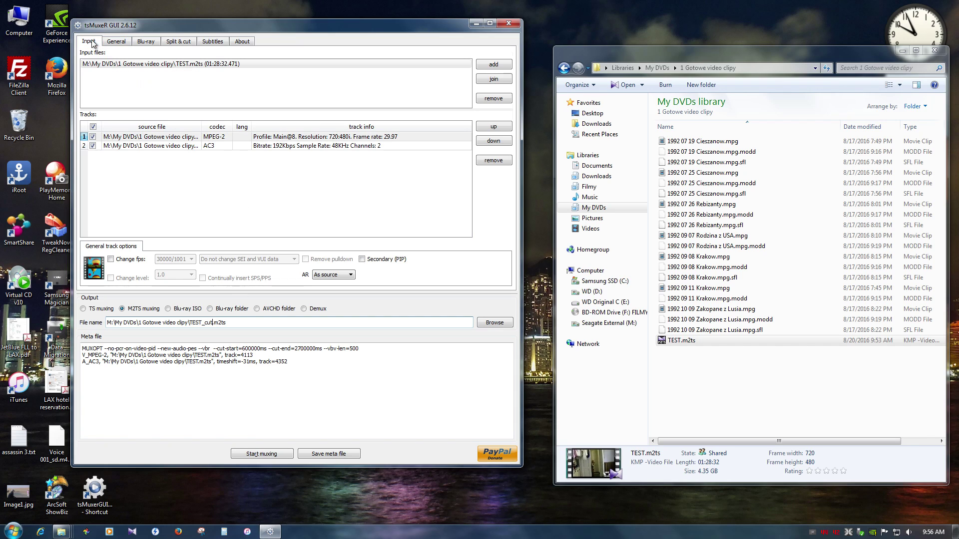
Step: Mux the 10–45 minute section to TEST_cut.m2ts and dismiss the success report
click(262, 453)
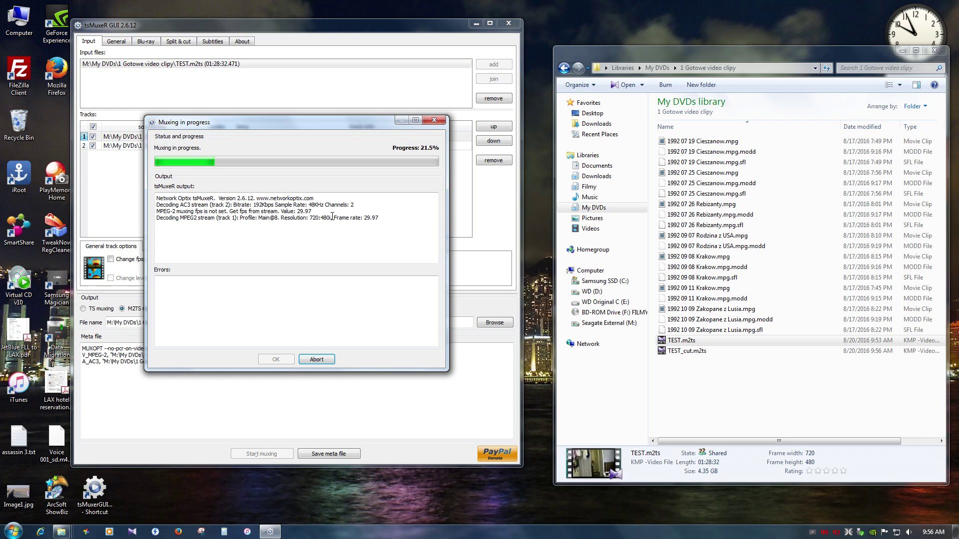
drag(332, 217, 314, 215)
click(396, 219)
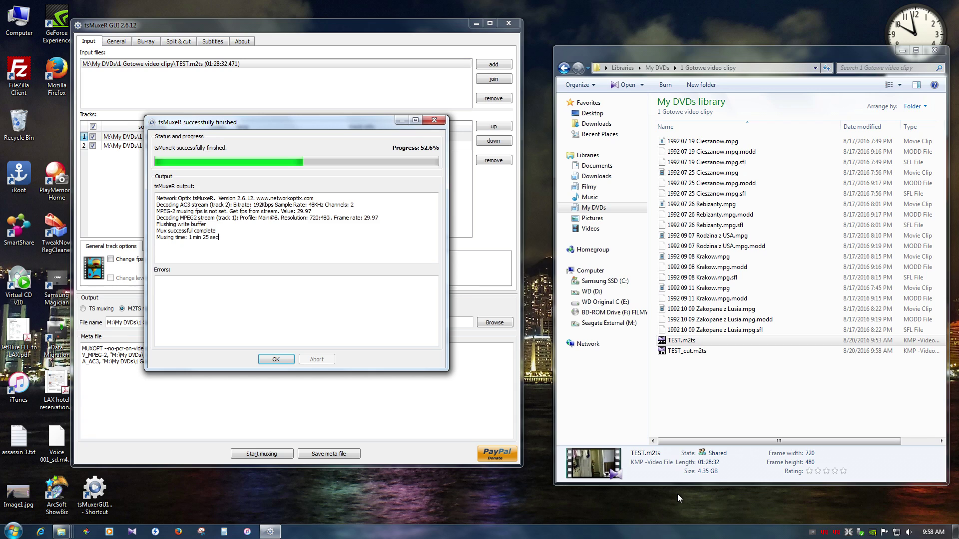
click(274, 359)
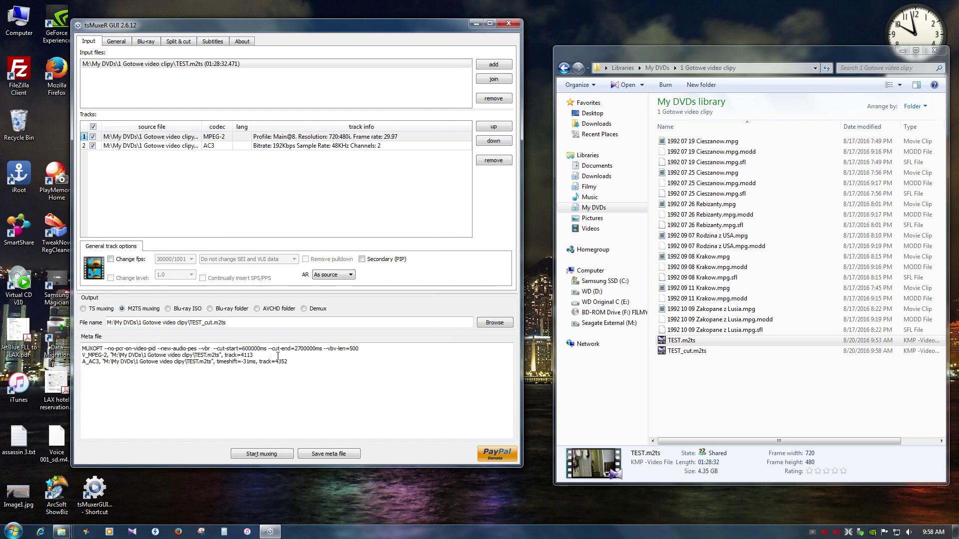
Step: Check TEST_cut.m2ts's size and length in Explorer, then play it in KMPlayer
click(688, 351)
drag(553, 281, 185, 282)
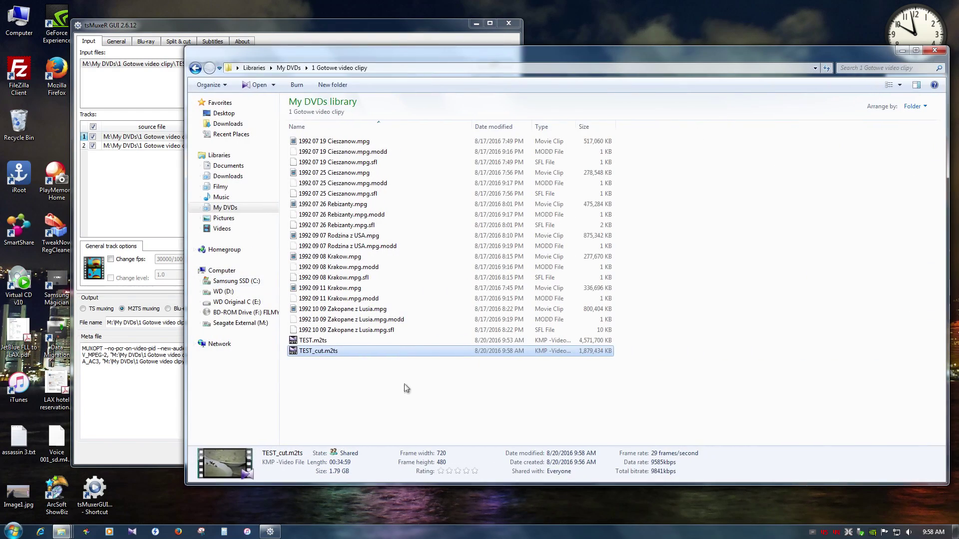
double_click(320, 352)
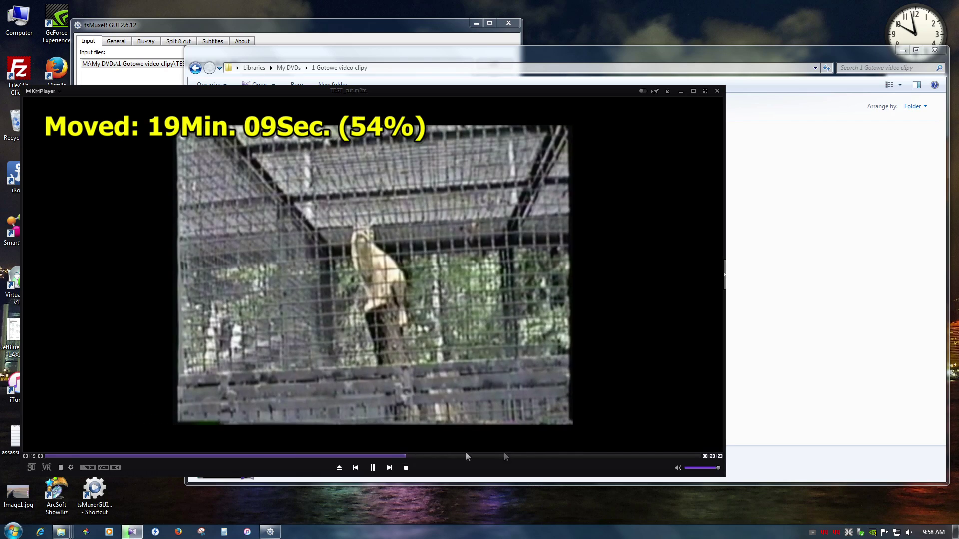
Step: Skip through the cut to about 30 and 32 minutes, then close KMPlayer
click(610, 455)
click(651, 456)
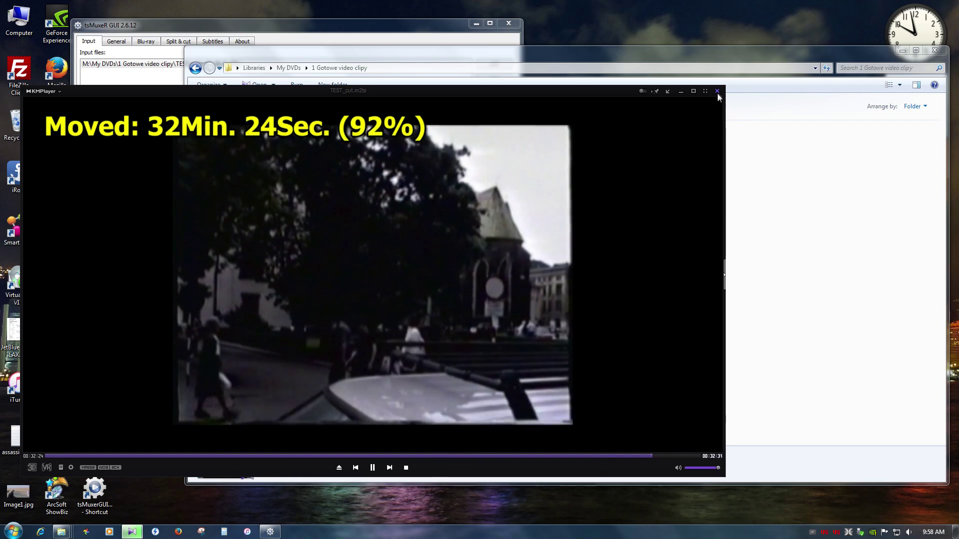
click(717, 91)
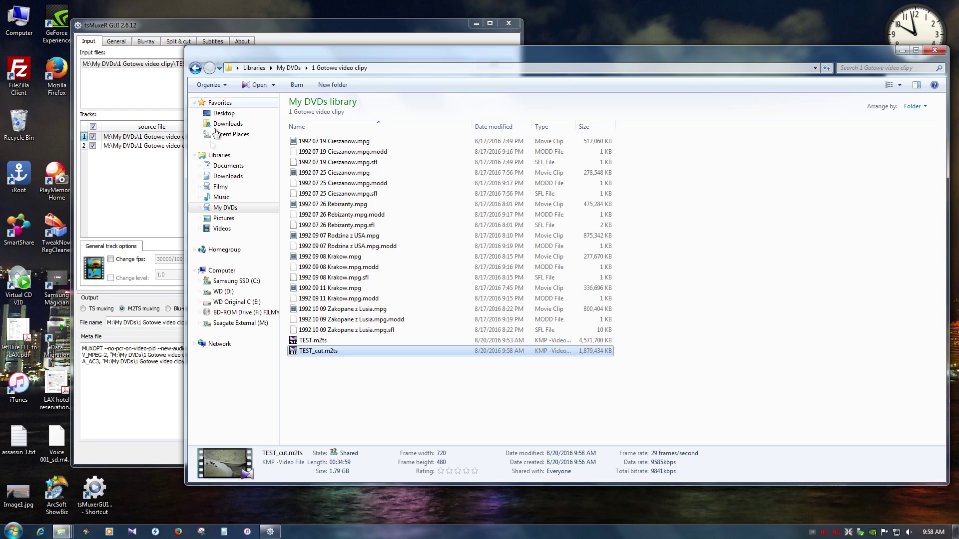
drag(185, 181, 538, 189)
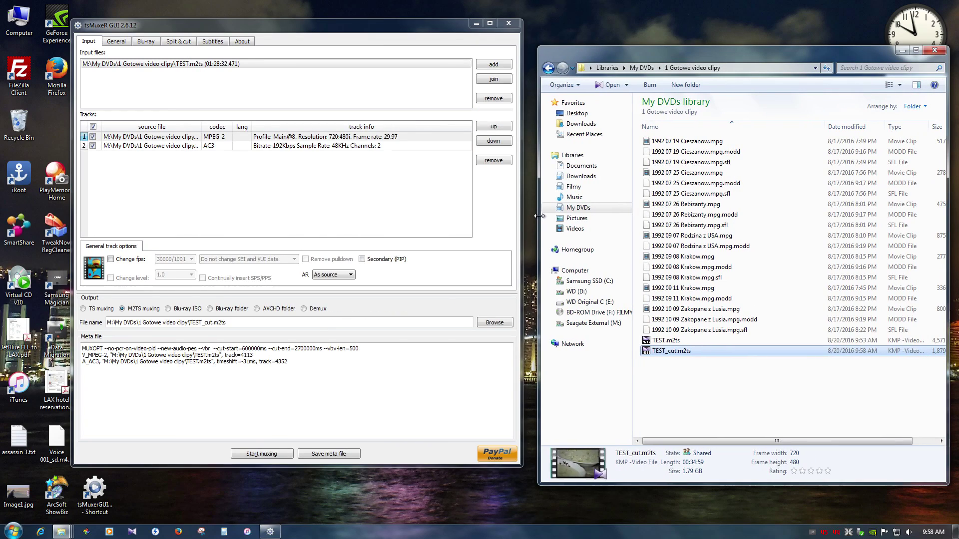